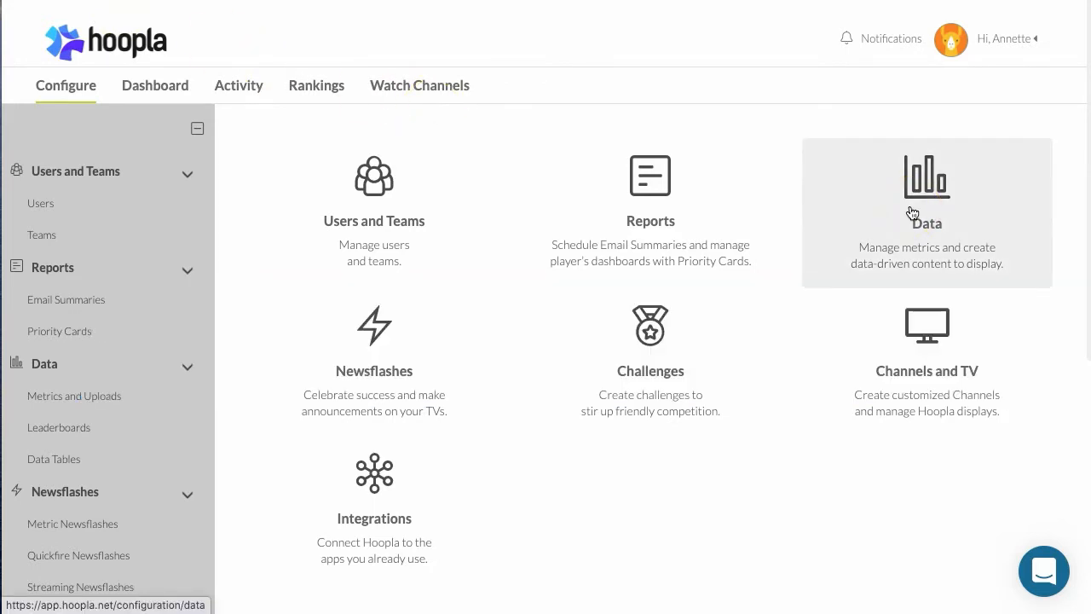
Examine the existing metrics in the data configuration, including what values each one contains
click(912, 213)
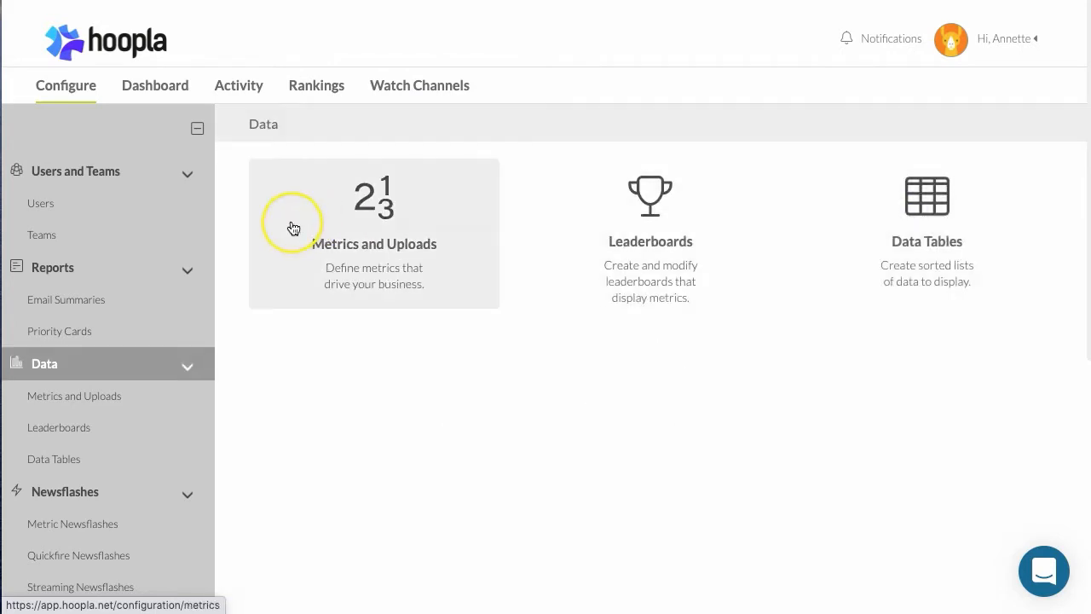
click(375, 227)
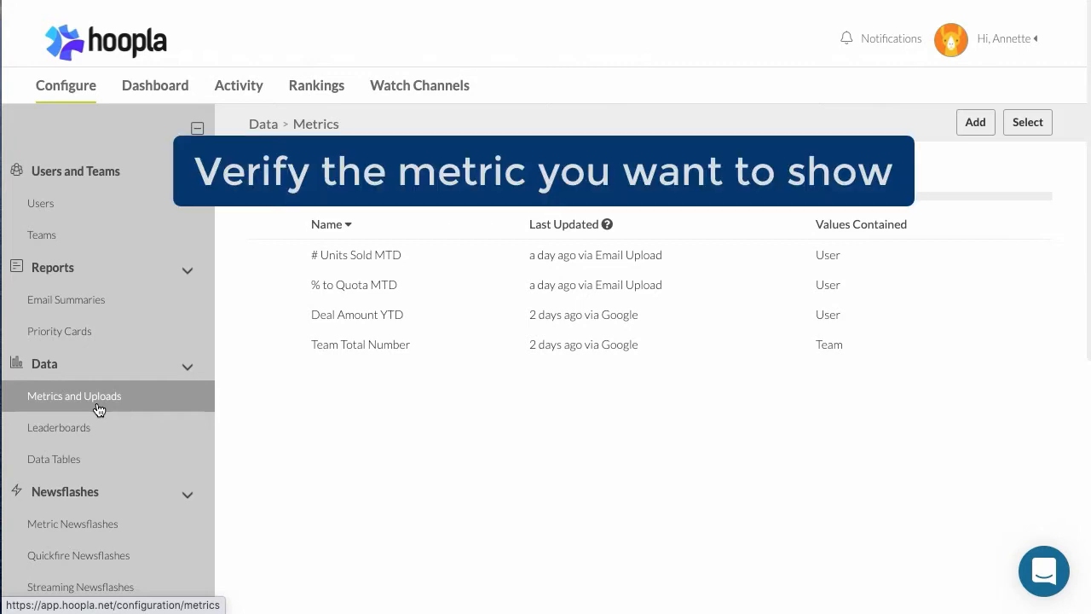
click(357, 344)
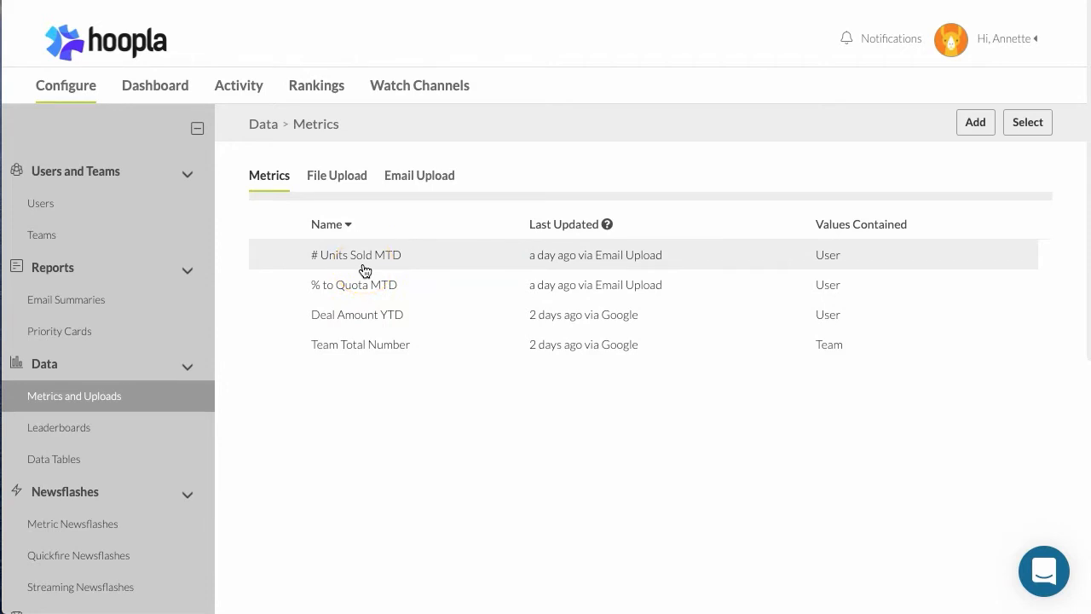
Check which members belong to the Sales Team, and return to the list of teams
click(41, 237)
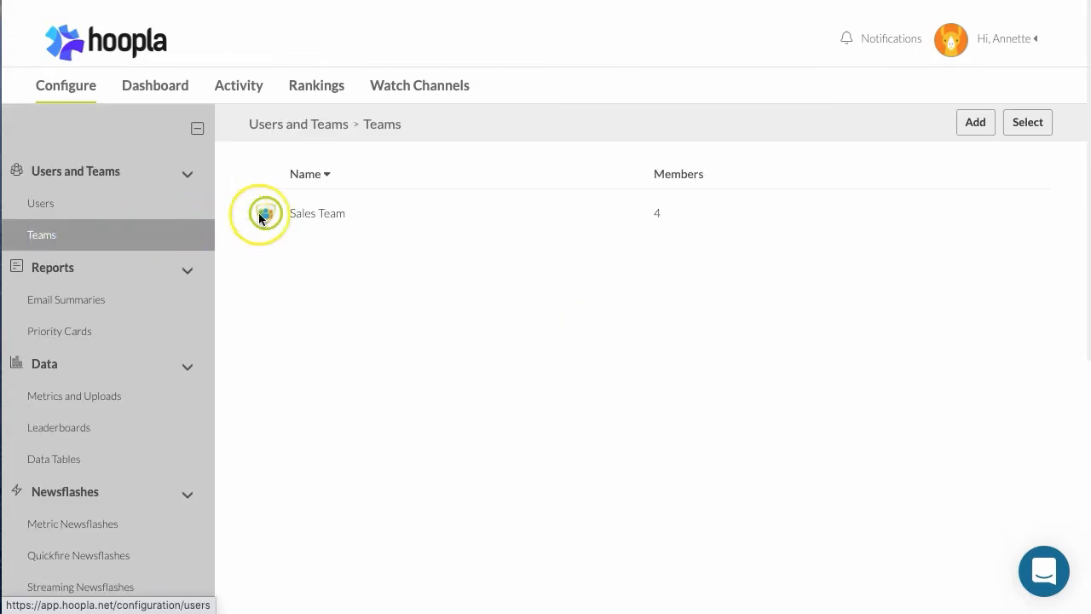
click(340, 222)
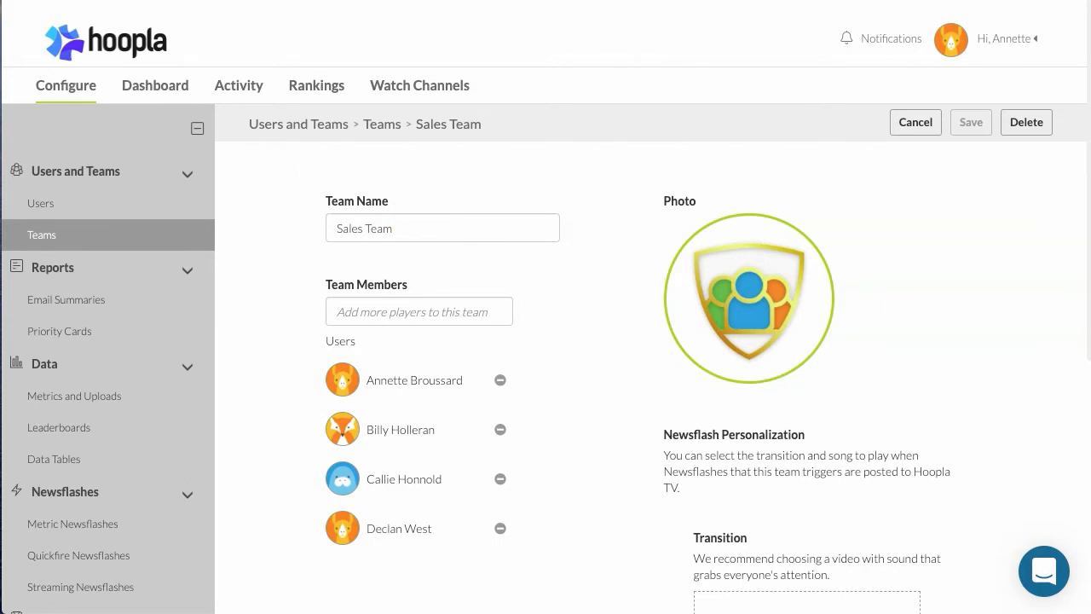
click(44, 236)
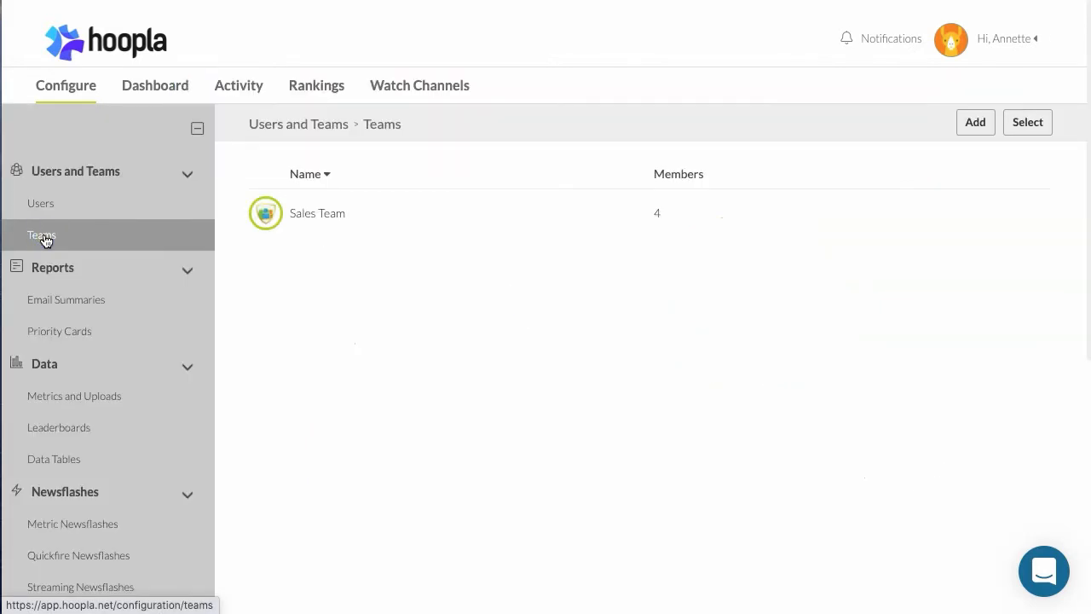
click(46, 241)
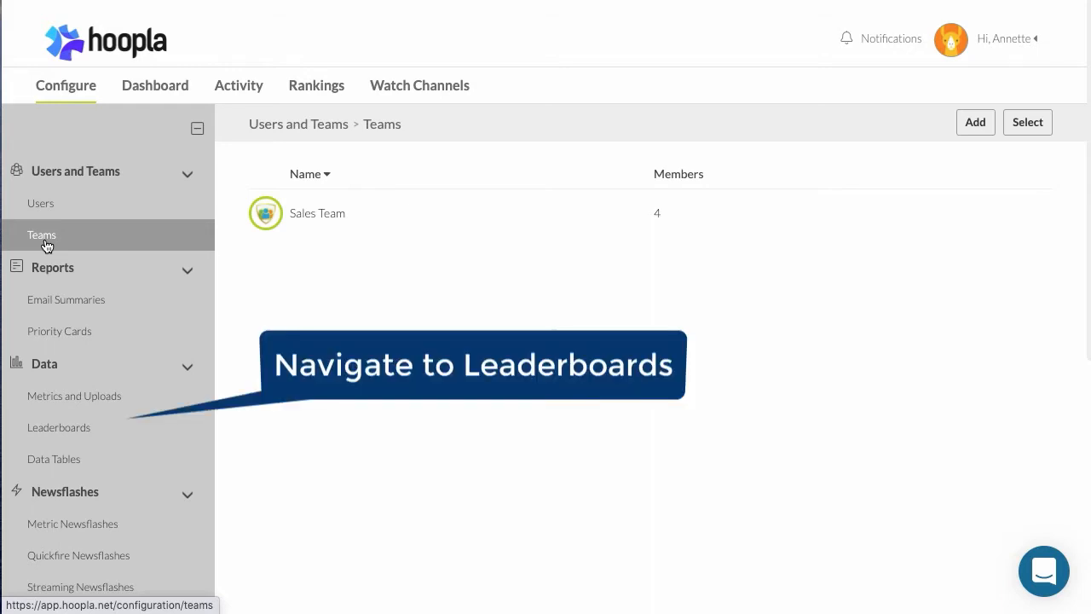
Start a new player leaderboard and name it "% to Quota MTD"
click(54, 432)
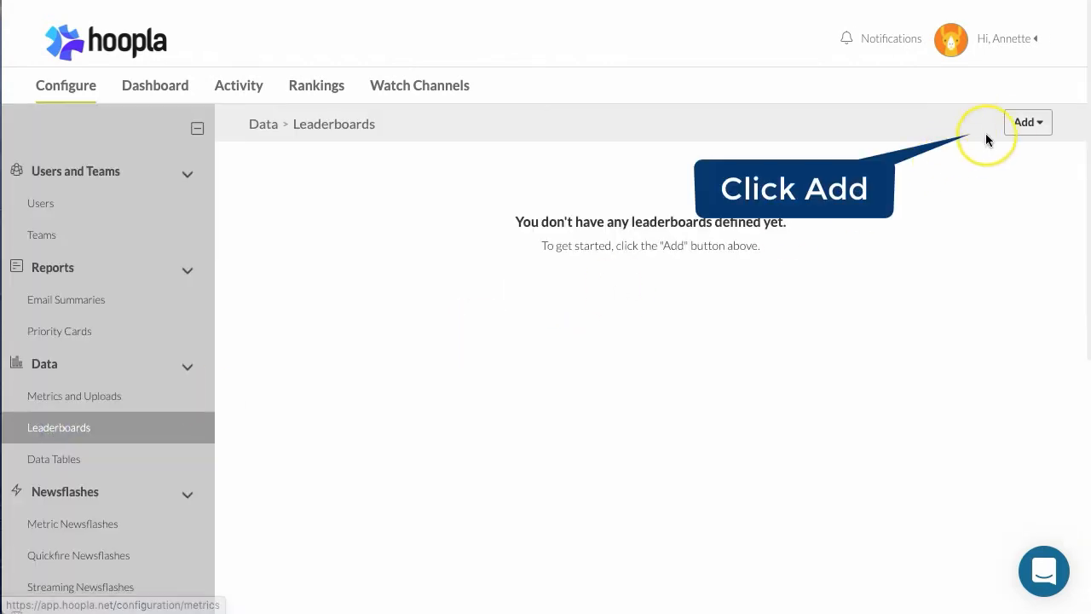
click(1014, 128)
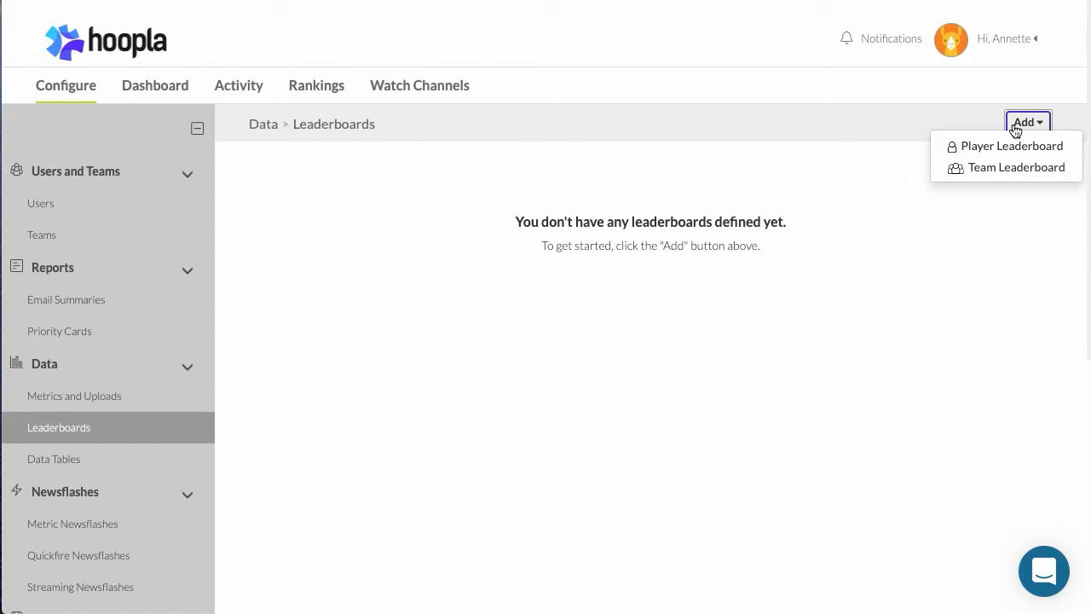
click(1016, 146)
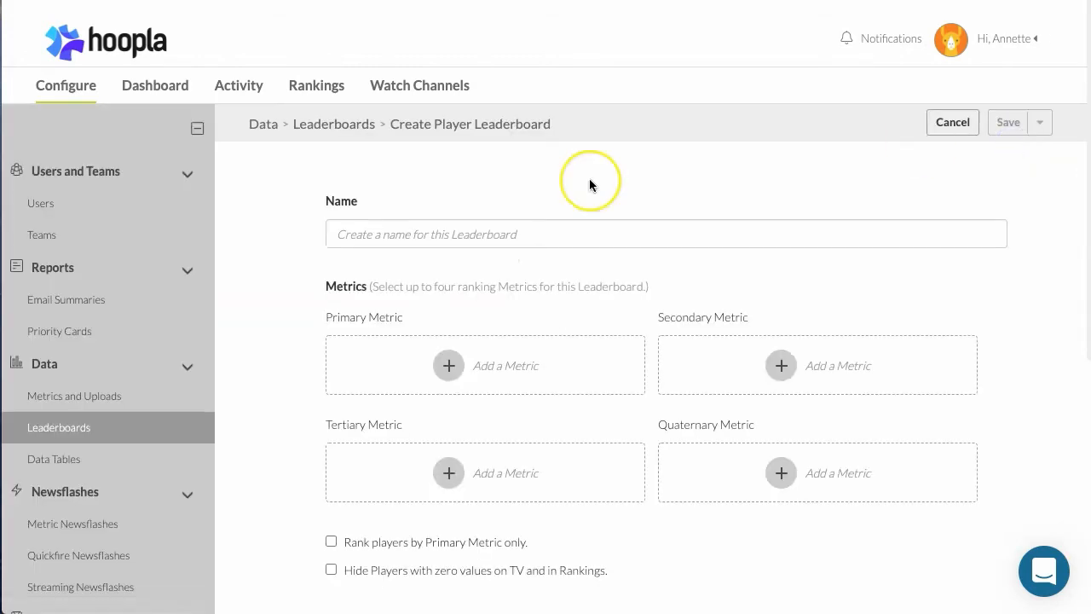
click(464, 233)
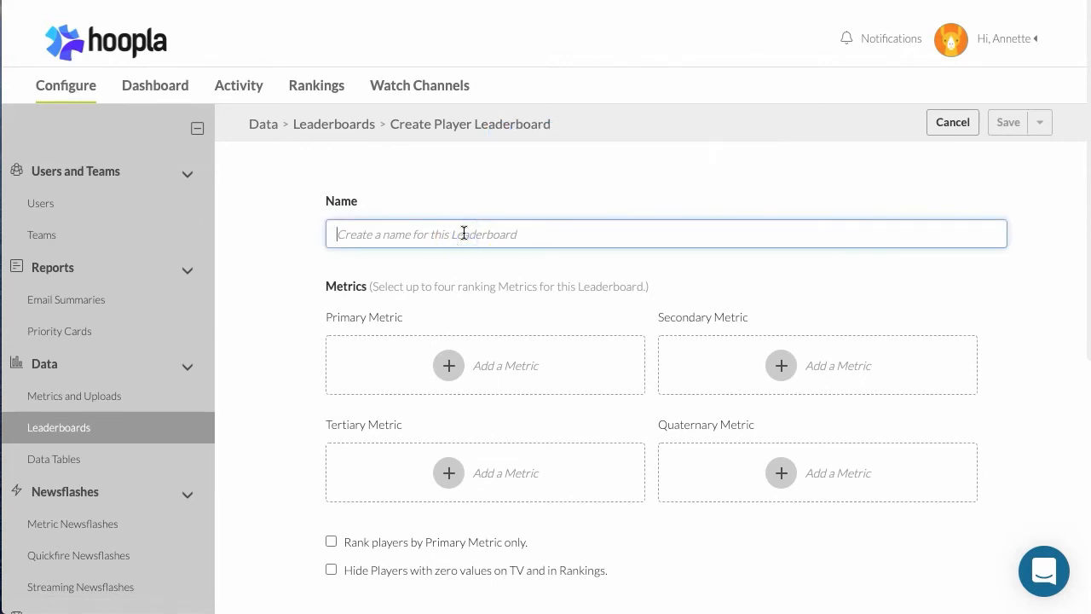
text(% )
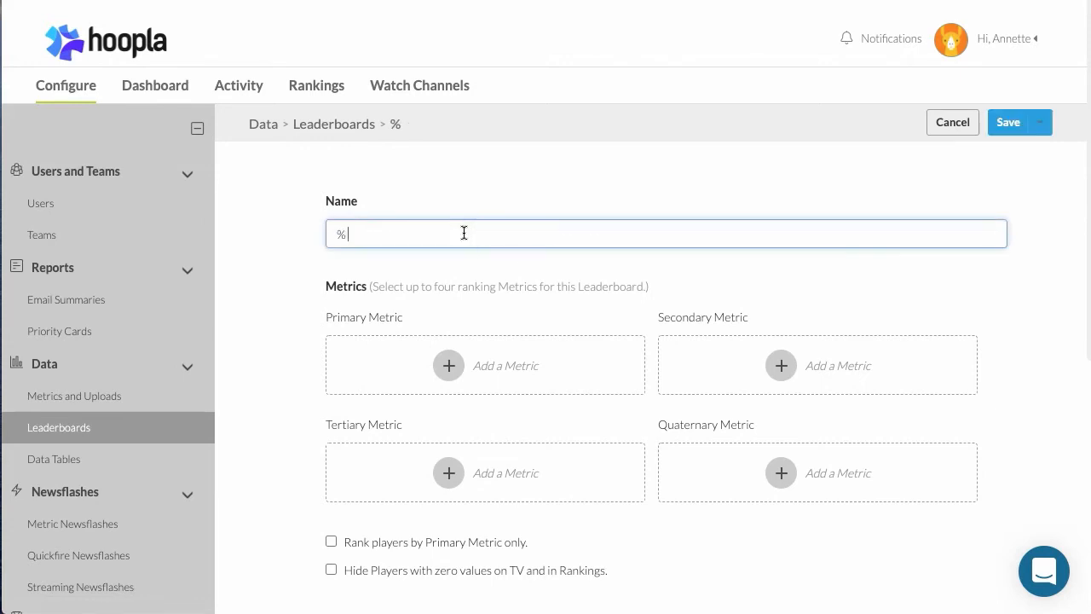
text(to Quota MTD)
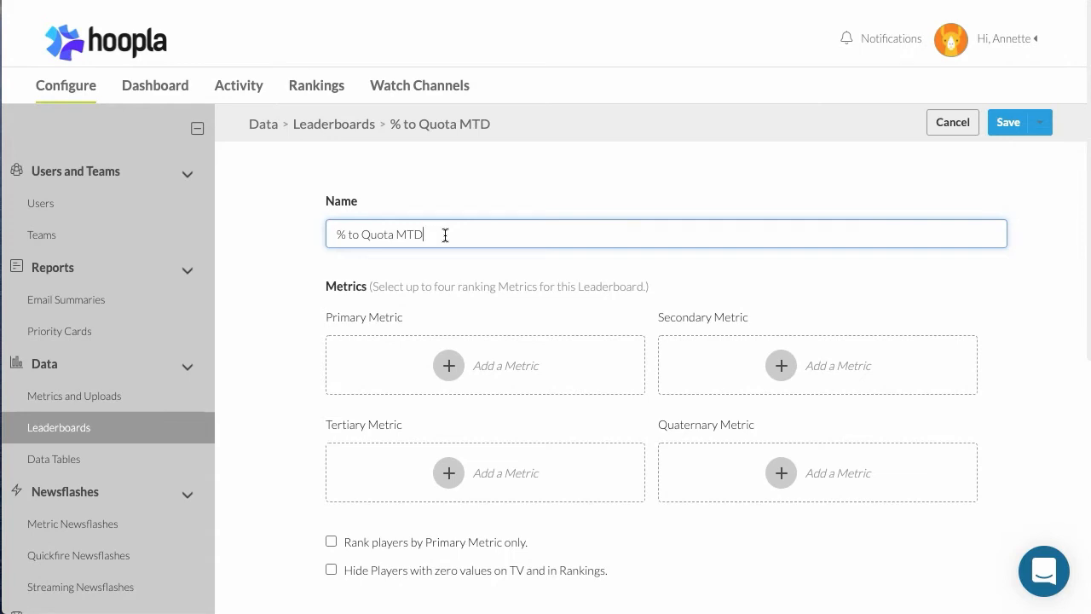
Add % to Quota MTD as the leaderboard's primary metric and shorten its display name to "% to Quota"
click(448, 365)
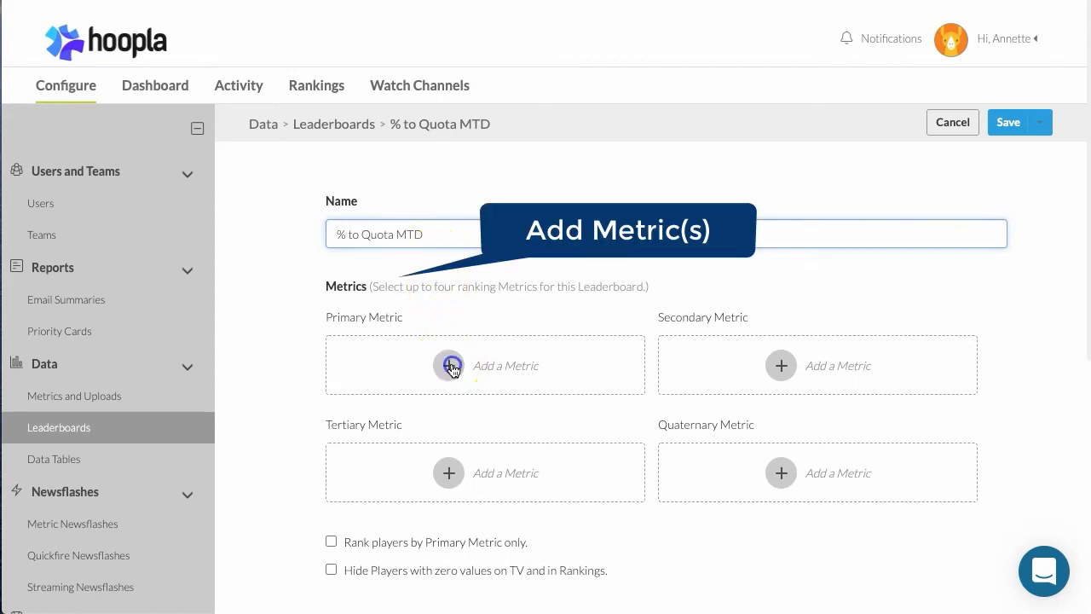
click(446, 383)
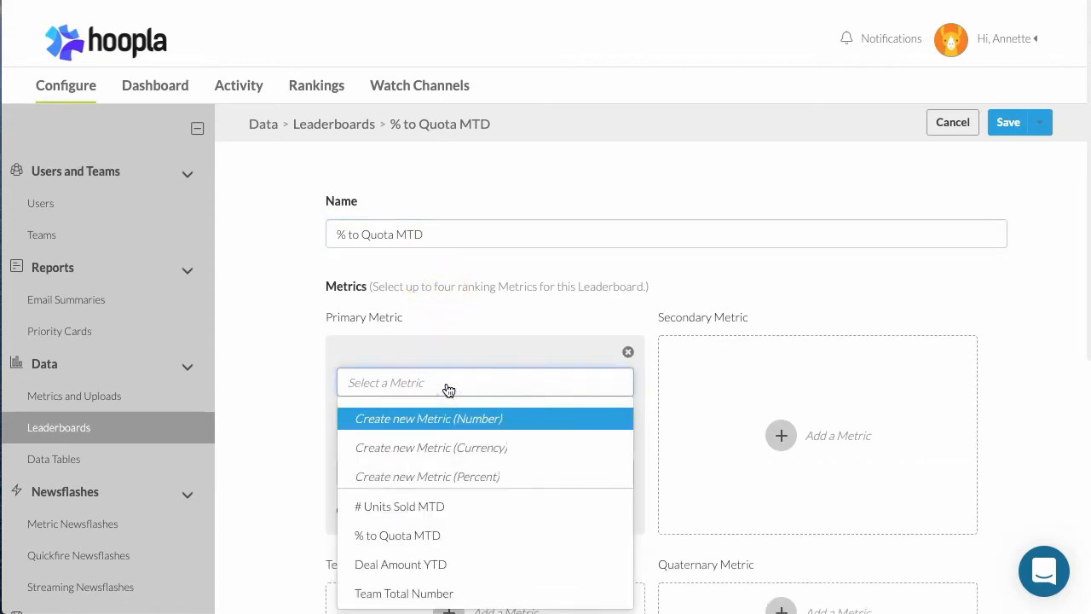
click(412, 535)
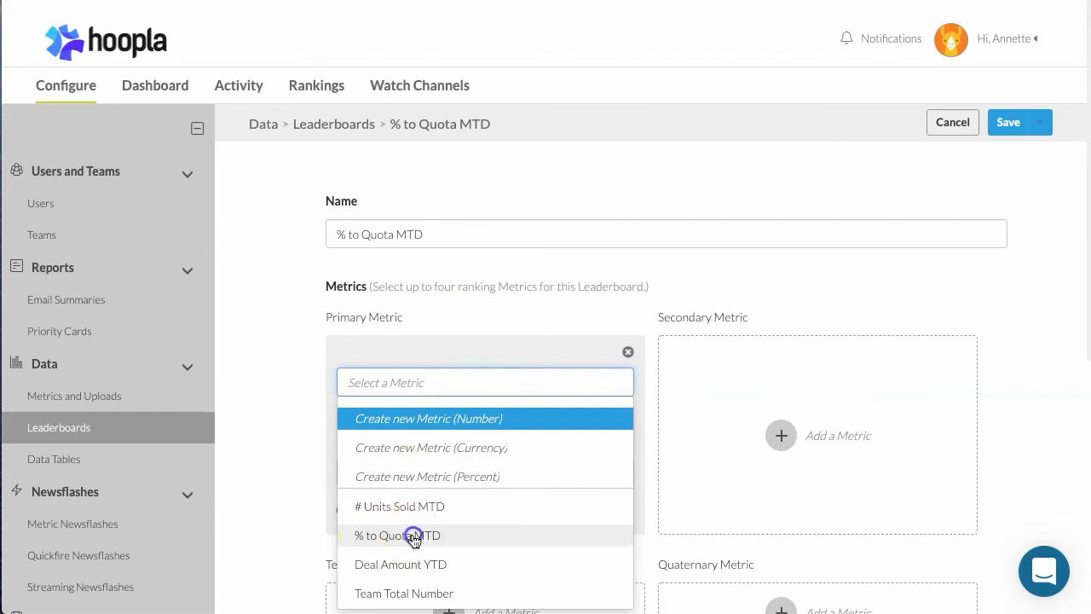
scroll(445, 408, down, 3)
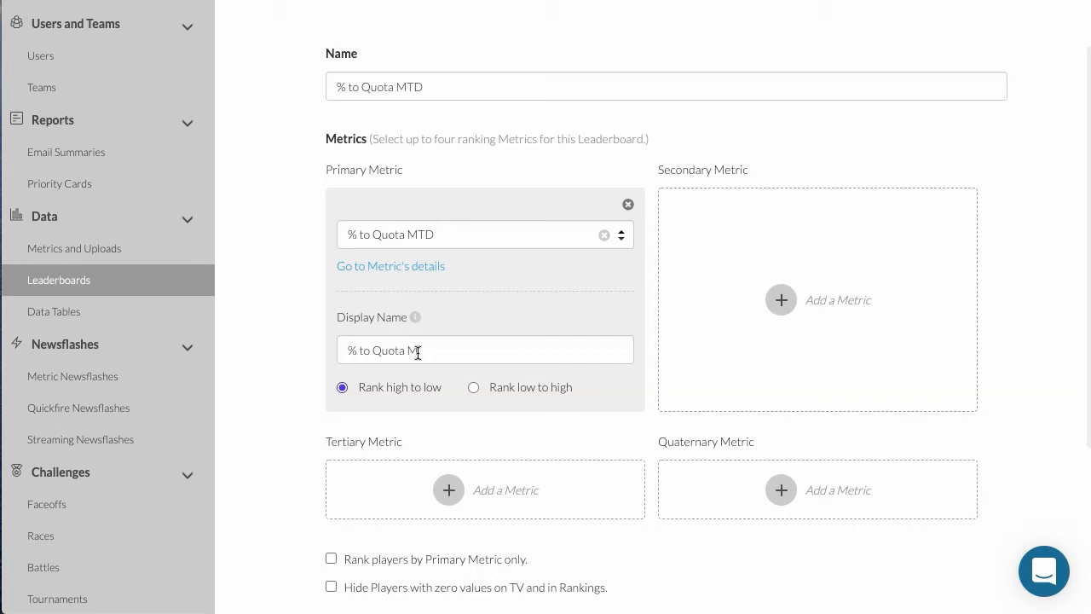
double_click(418, 352)
key(BackSpace)
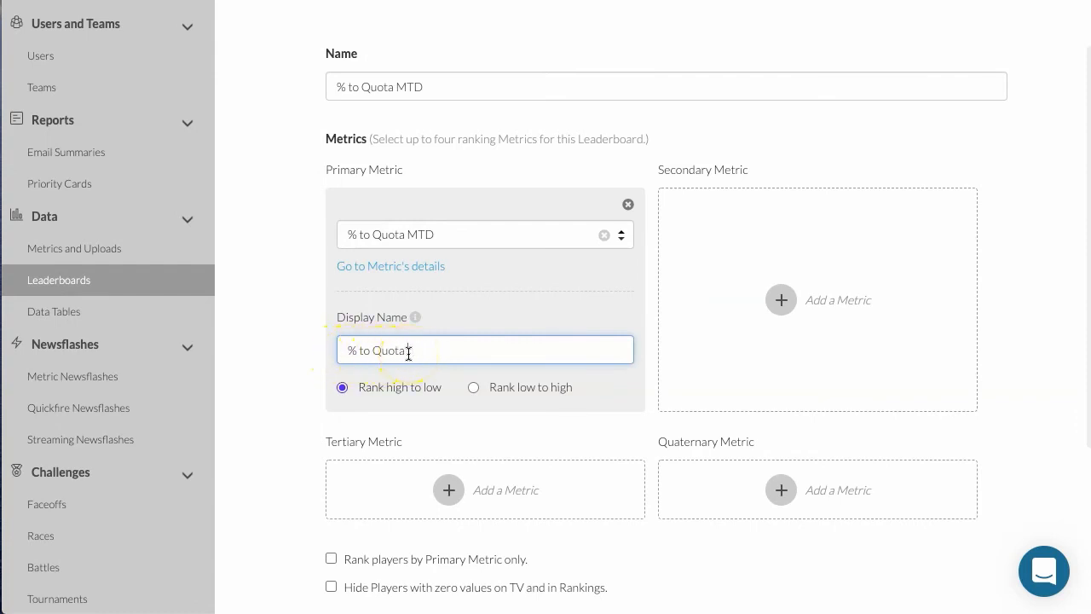
Add the Sales Team as the players on the leaderboard and expand the team's member list
scroll(408, 353, down, 3)
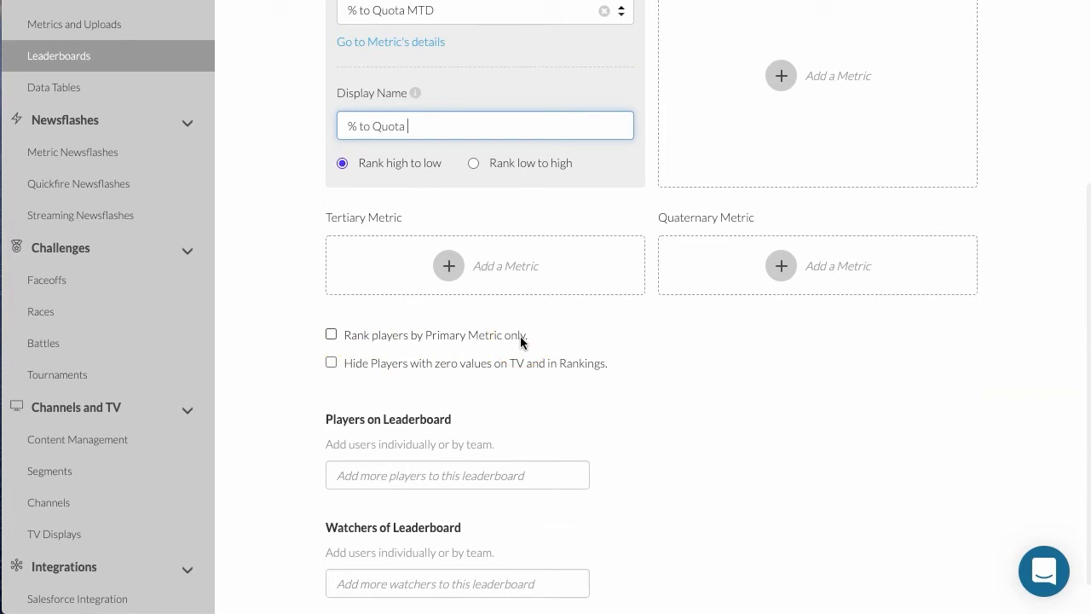
scroll(522, 341, up, 1)
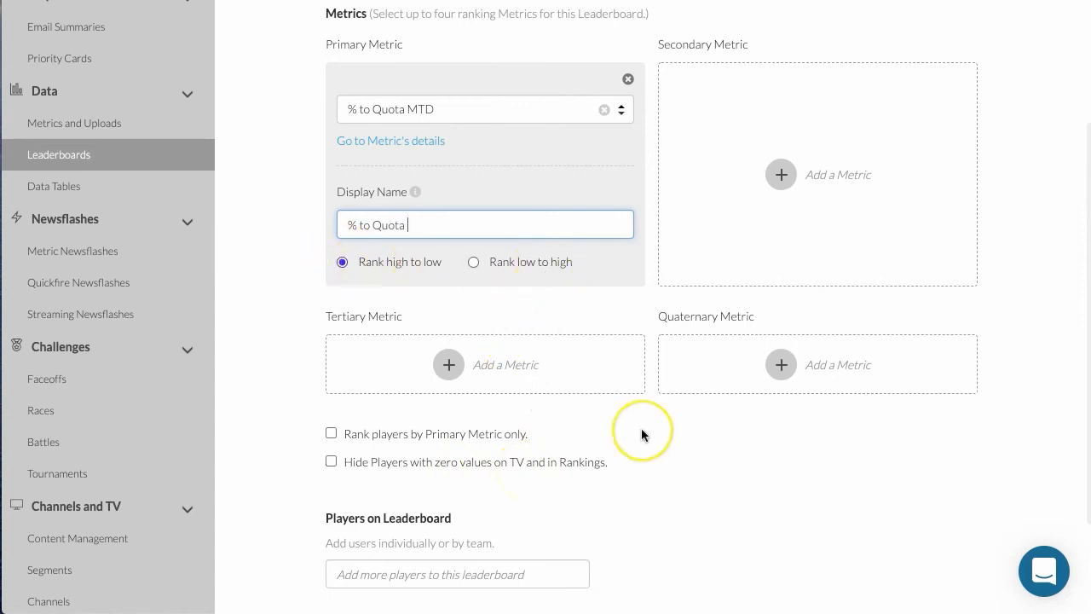
scroll(641, 428, down, 2)
scroll(641, 429, down, 3)
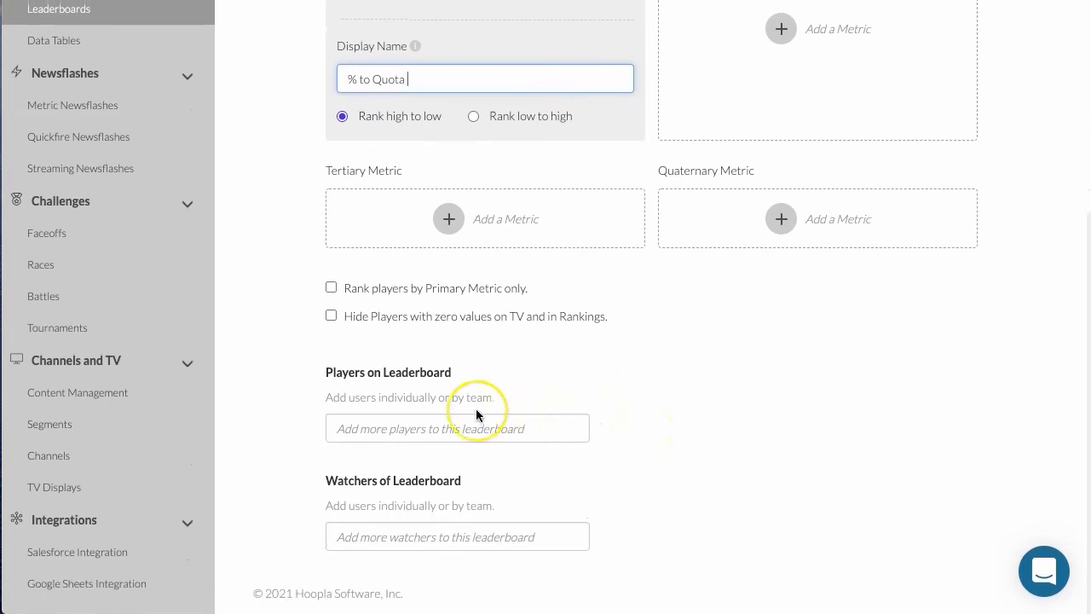
click(445, 425)
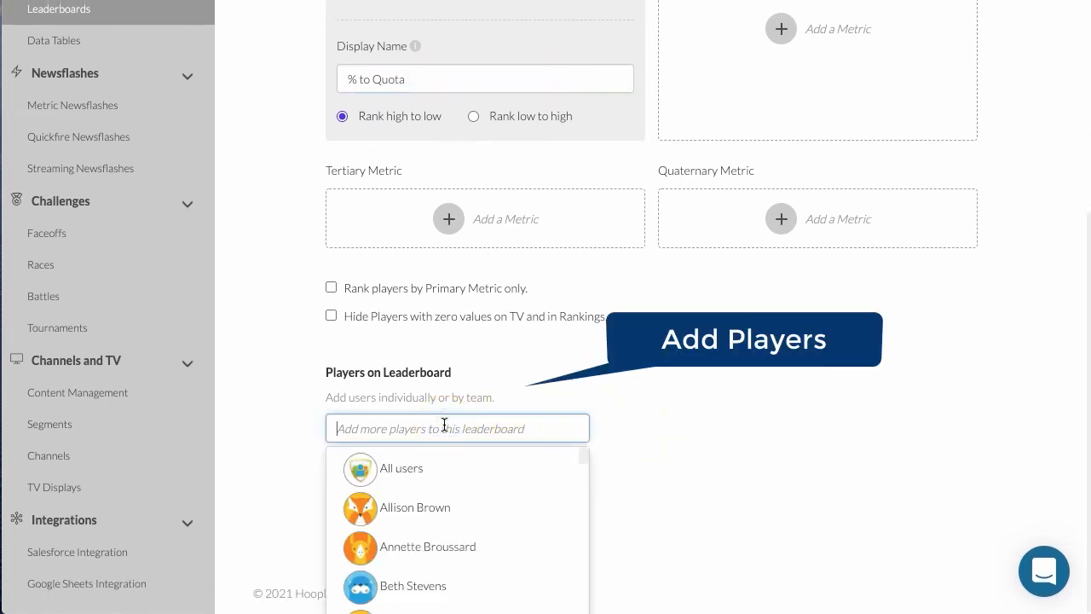
text(sal)
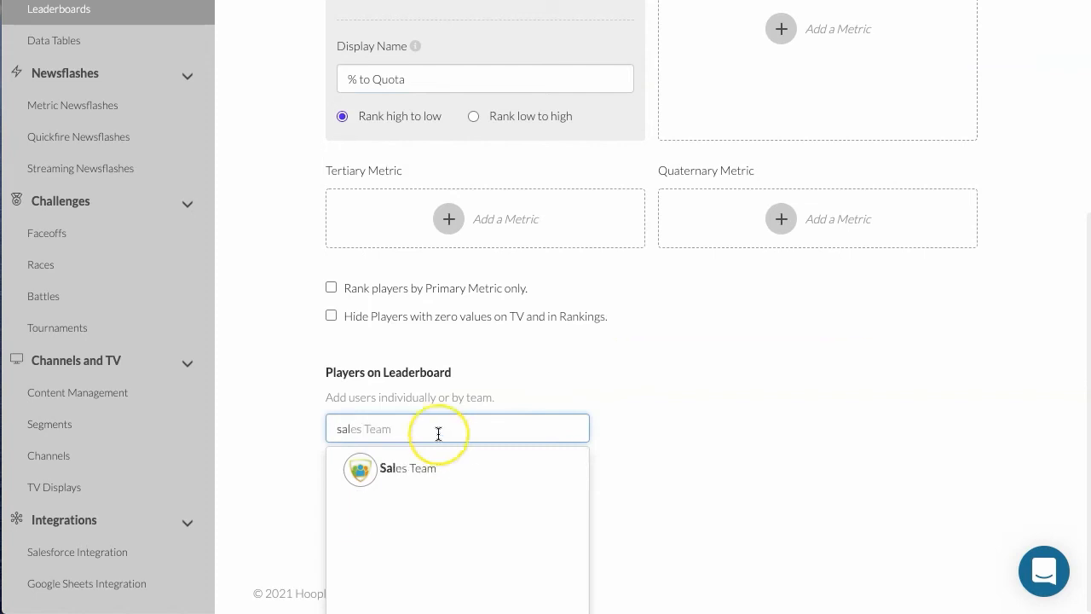
click(419, 468)
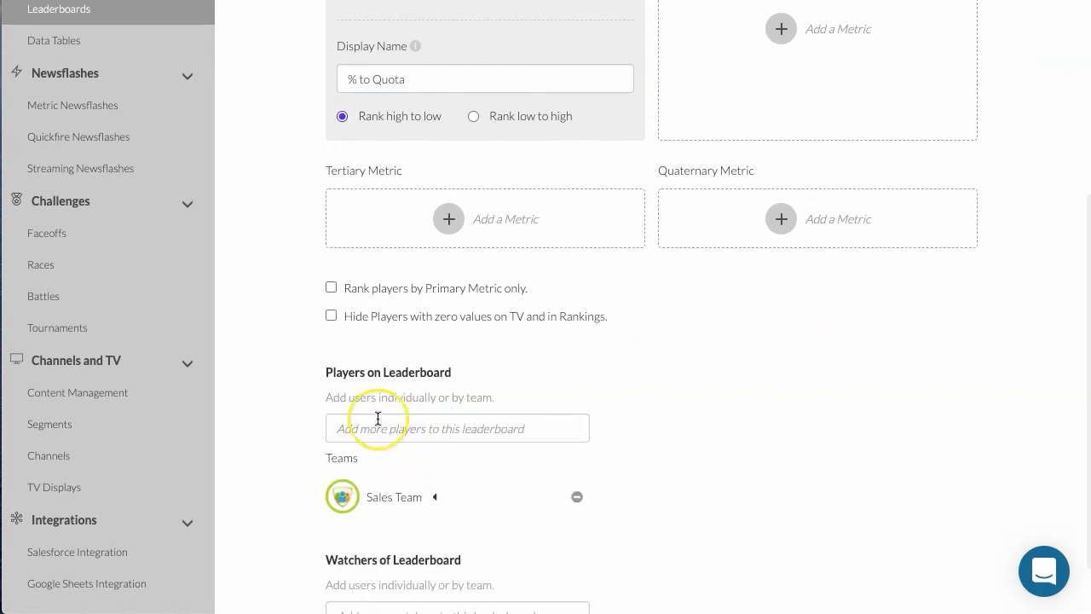
click(435, 498)
scroll(436, 499, down, 2)
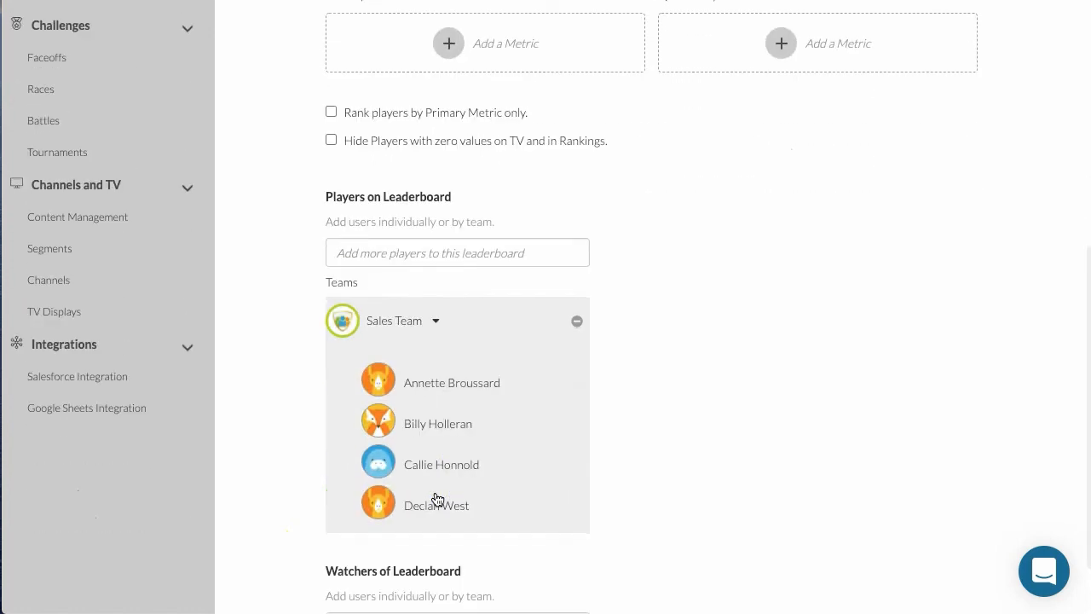
Add one individual user as a watcher of the leaderboard and save the leaderboard
scroll(436, 499, down, 1)
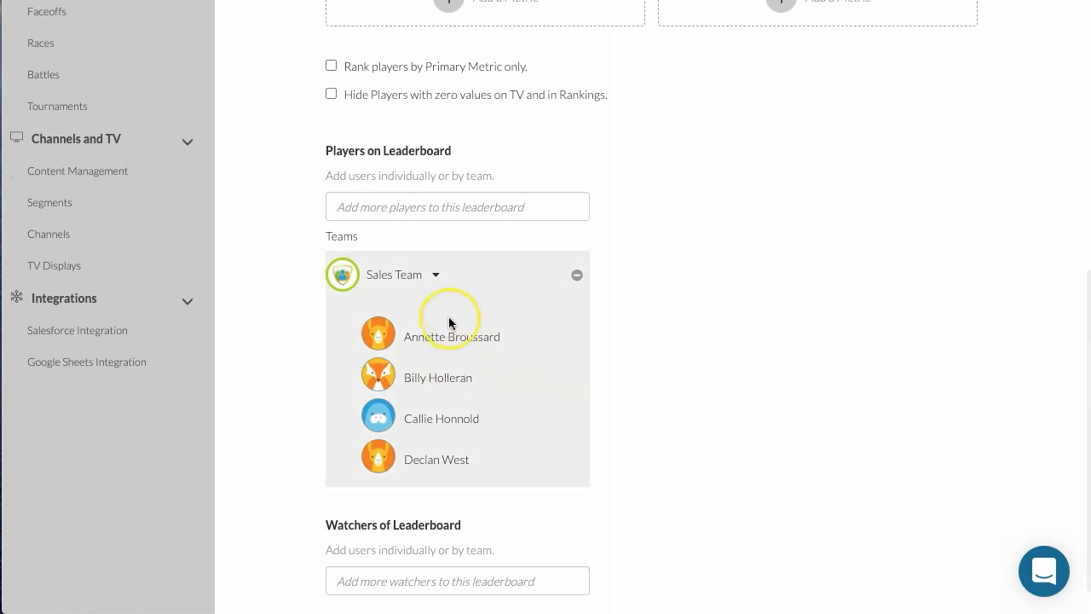
scroll(571, 440, down, 1)
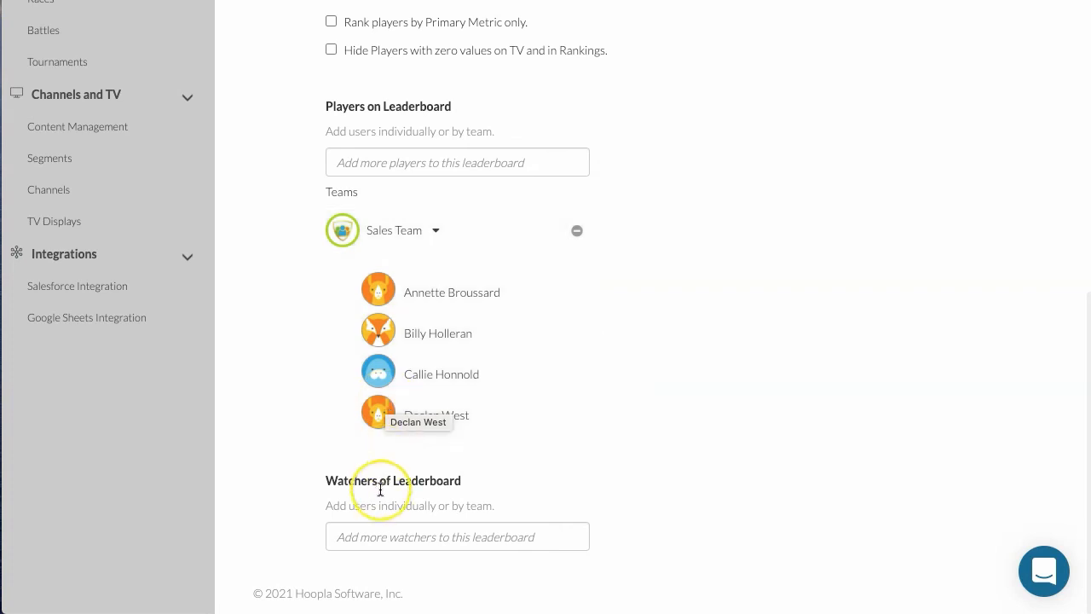
click(377, 538)
scroll(377, 541, down, 2)
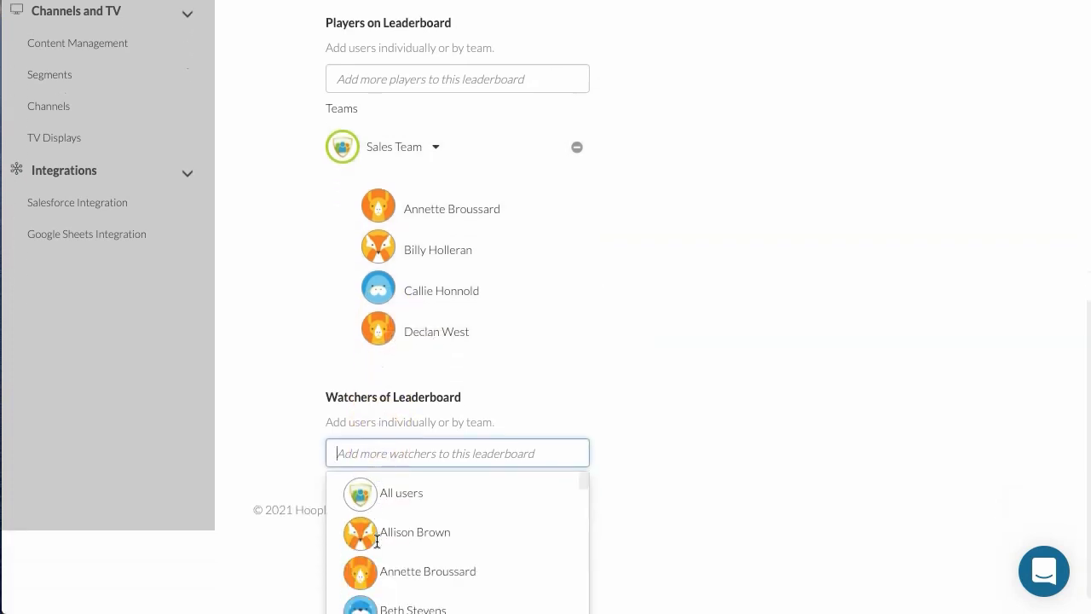
scroll(378, 544, down, 1)
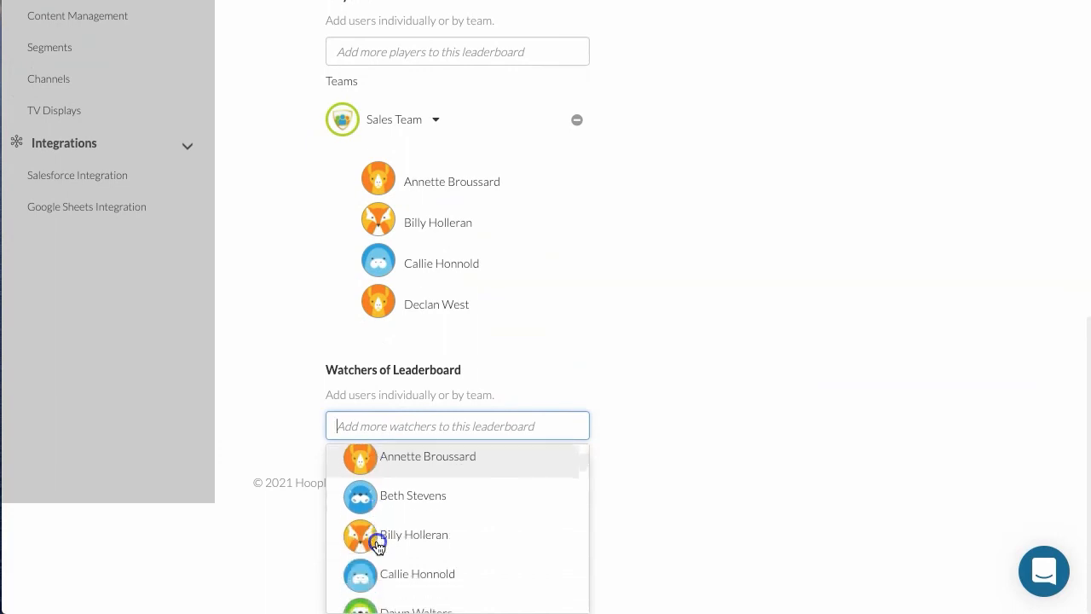
scroll(378, 546, down, 3)
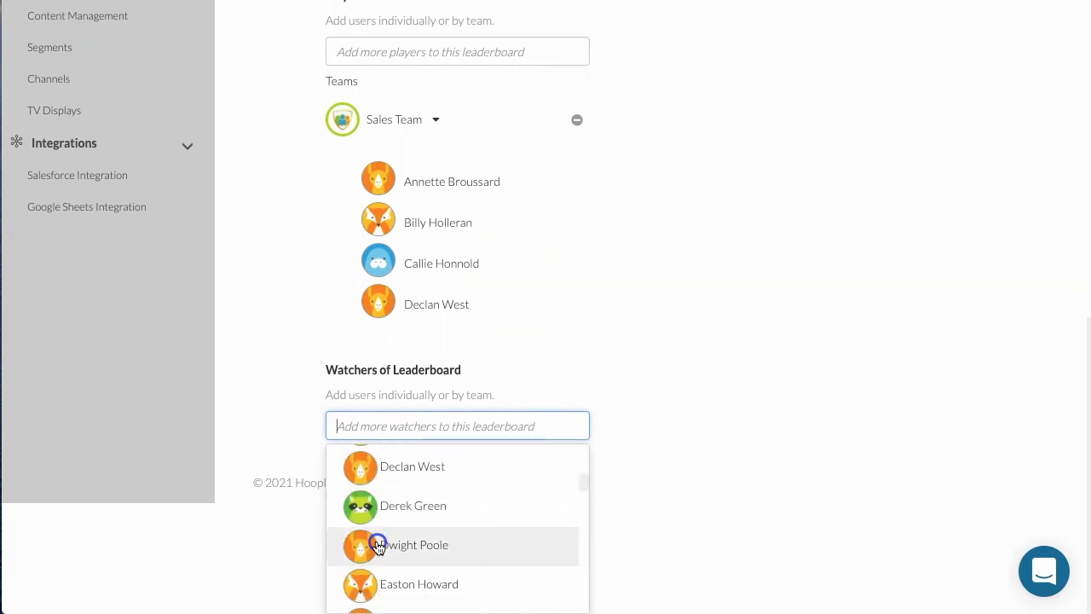
click(377, 546)
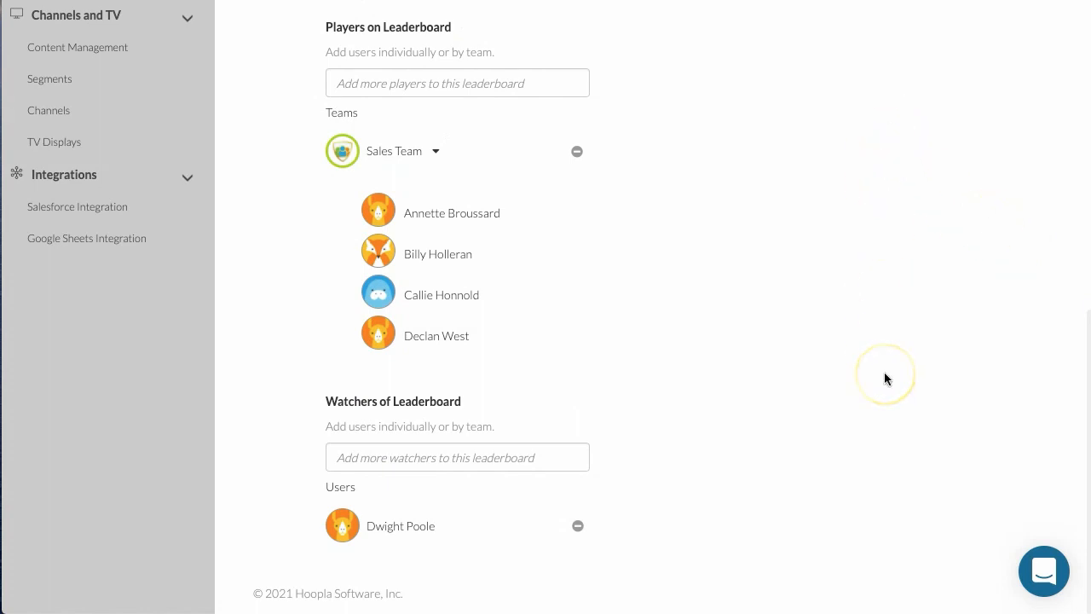
scroll(884, 378, up, 10)
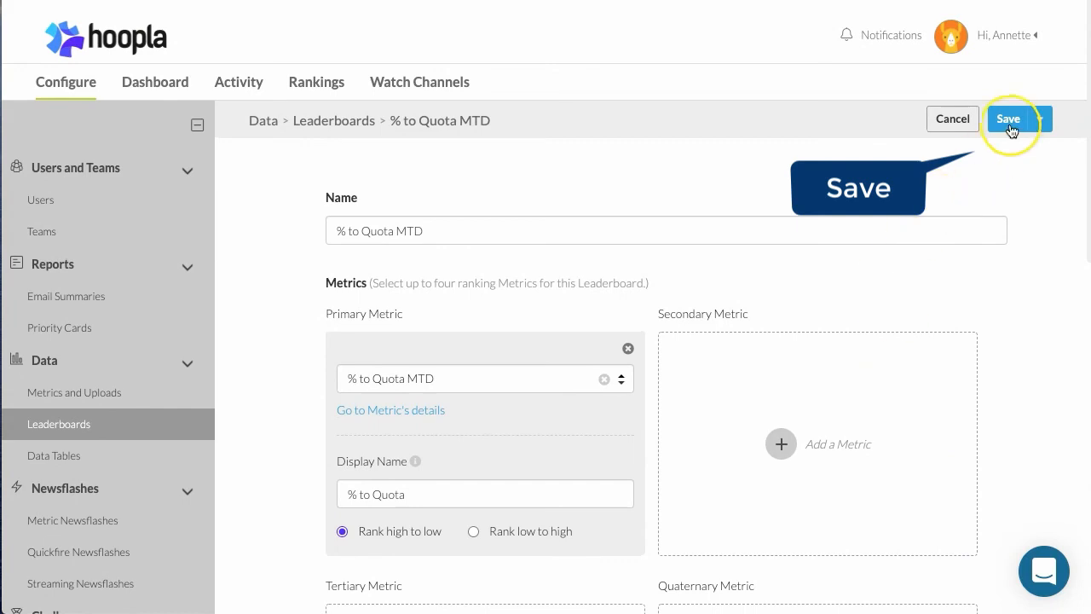
click(1010, 121)
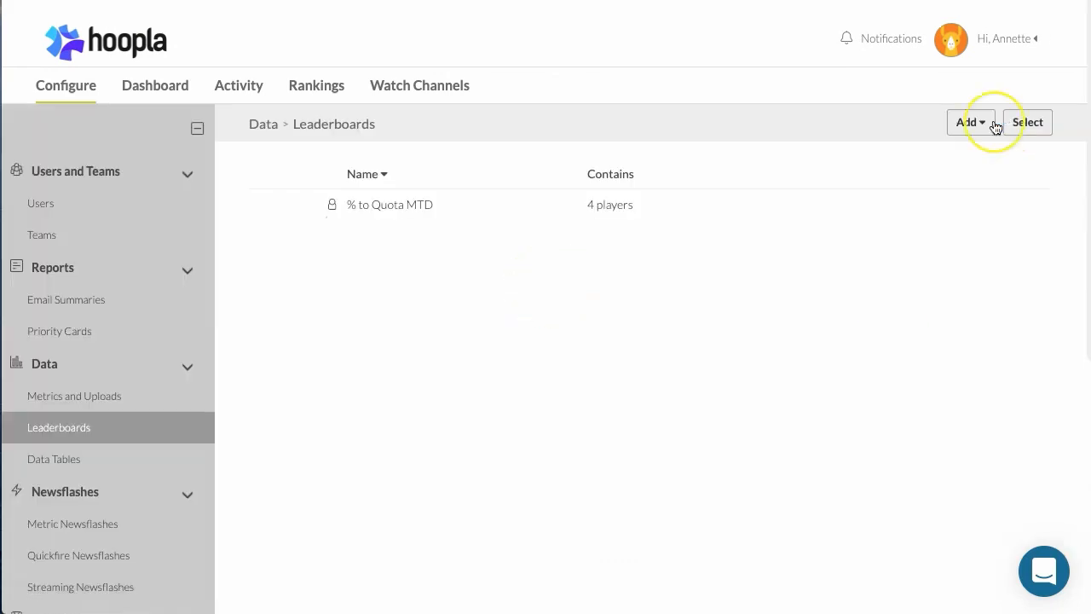